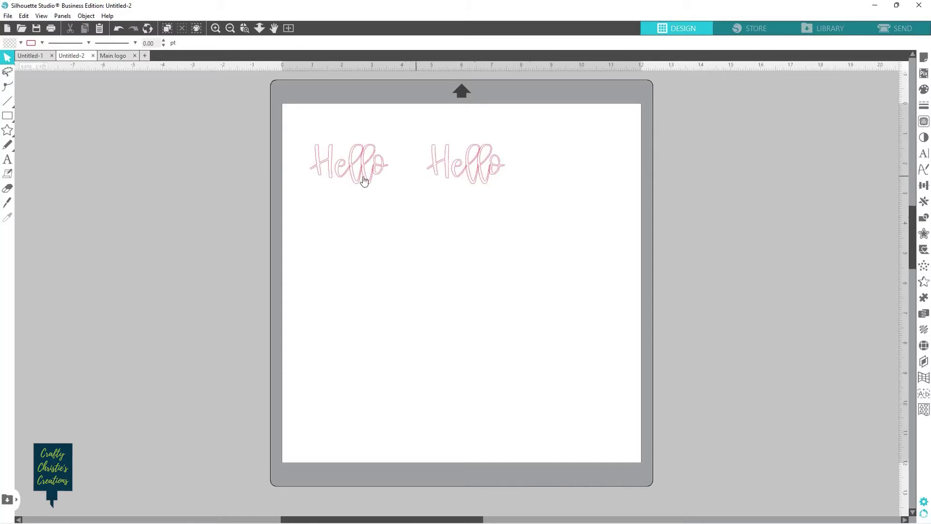
Step: Select both Hello words and scale them up proportionally
left_click(335, 163)
left_click_drag(293, 138, 627, 220)
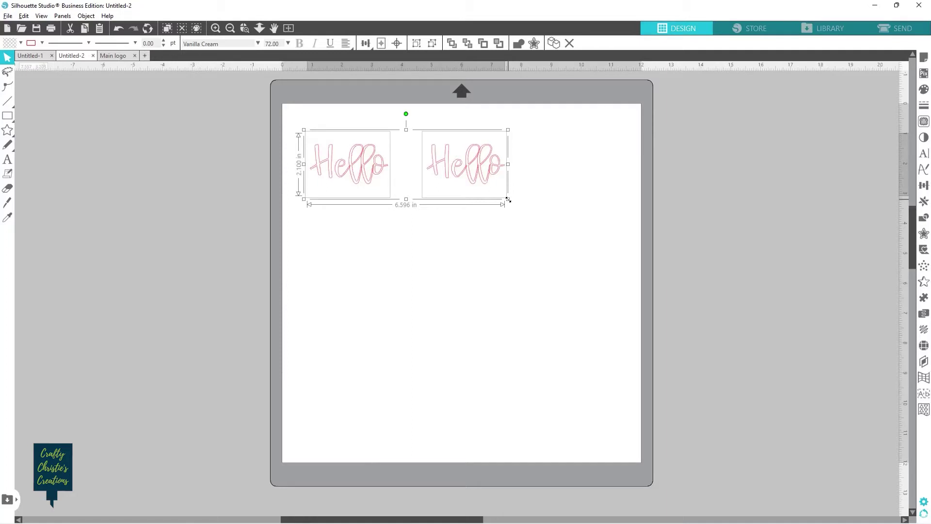
left_click_drag(508, 199, 630, 279)
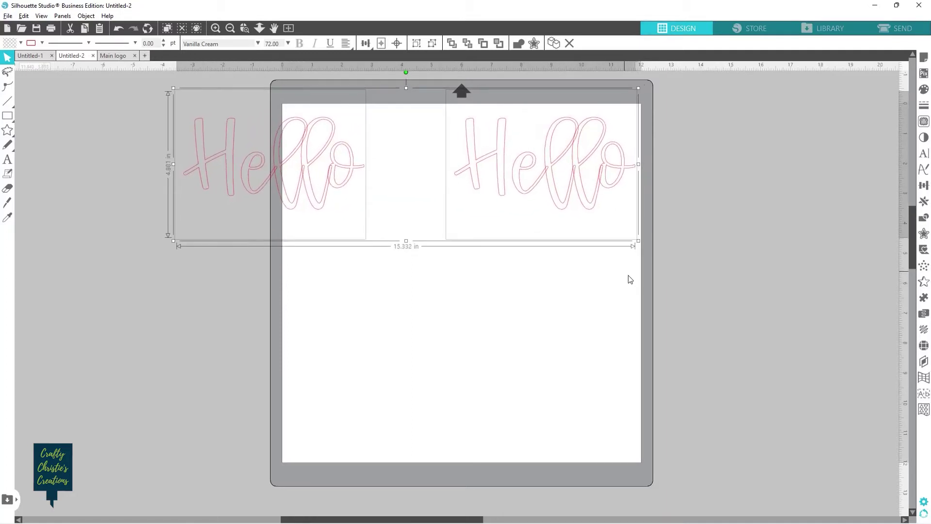
left_click(559, 362)
Step: Move the right Hello to the lower mat and the left Hello to the upper mat
left_click_drag(555, 165, 465, 385)
left_click_drag(326, 187, 504, 188)
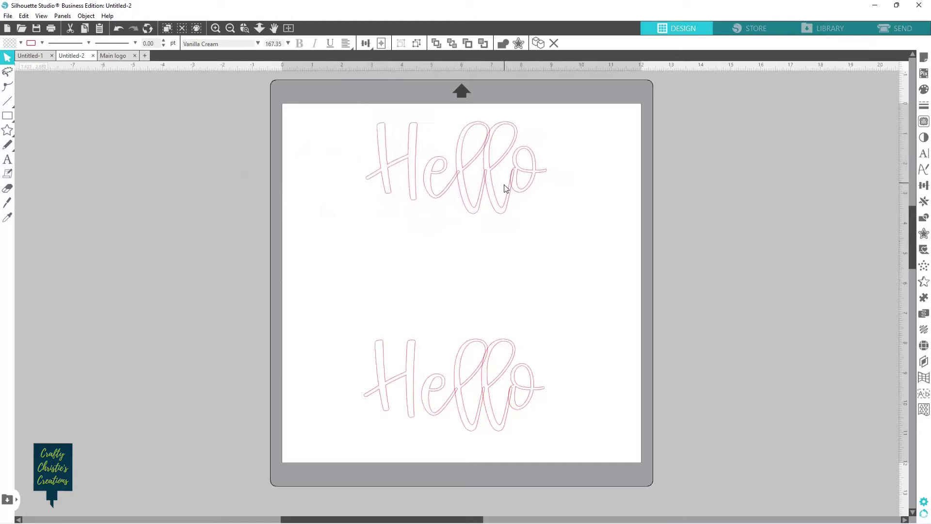
left_click(434, 206)
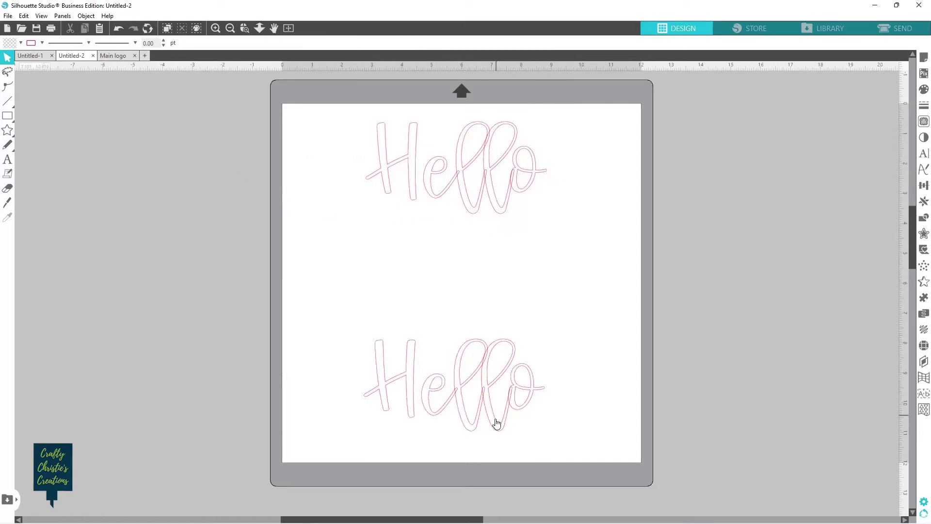
Step: Weld the upper Hello's overlapping letters together
left_click(448, 189)
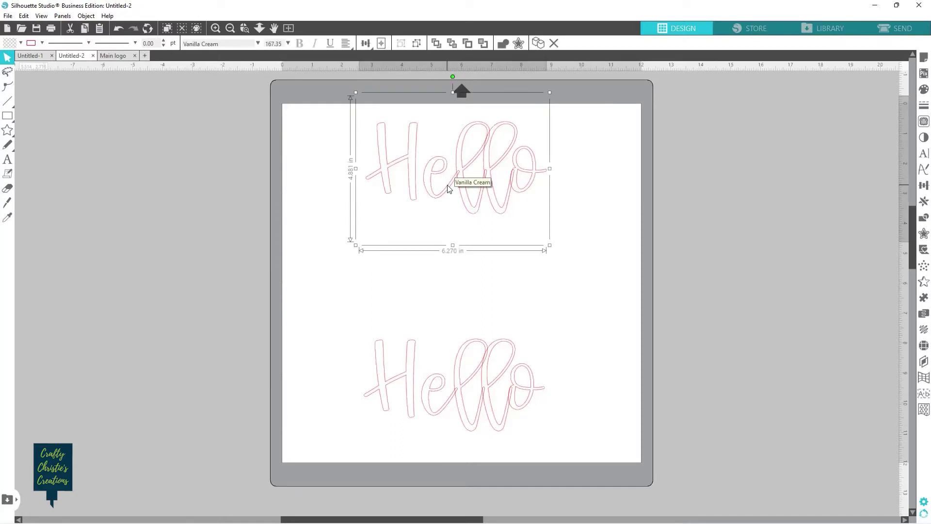
right_click(448, 189)
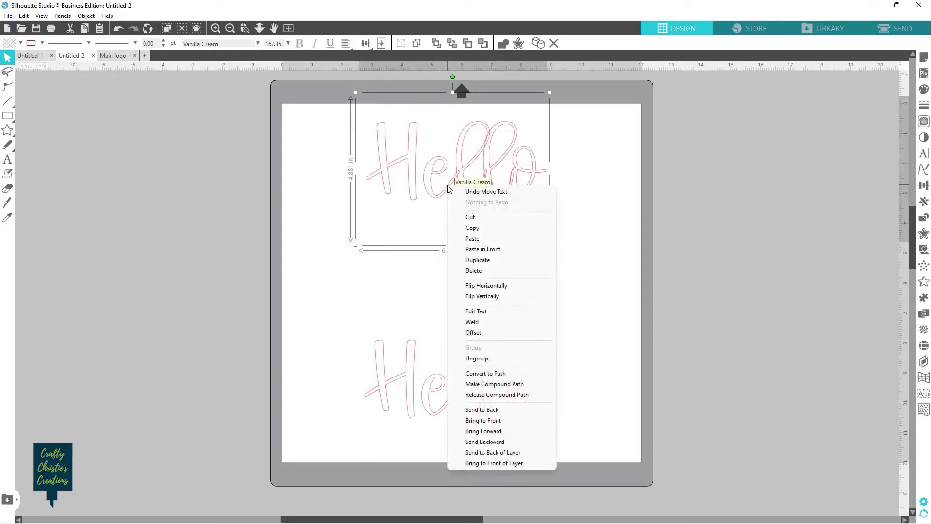
left_click(484, 323)
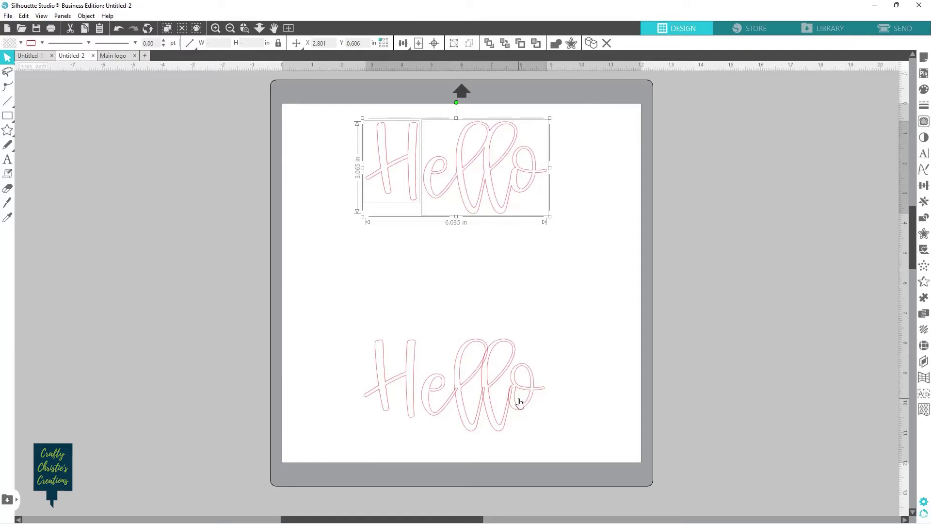
Step: Make the welded upper Hello a single compound path
right_click(452, 188)
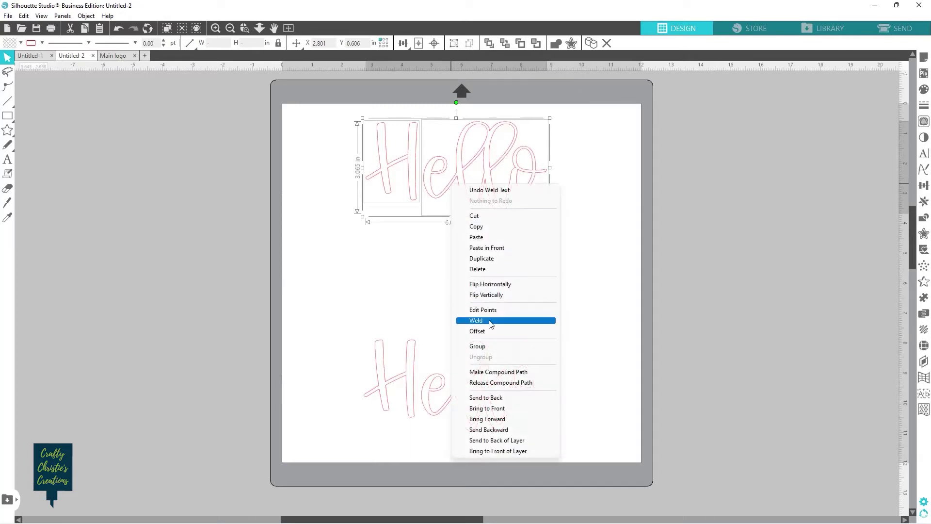
left_click(497, 372)
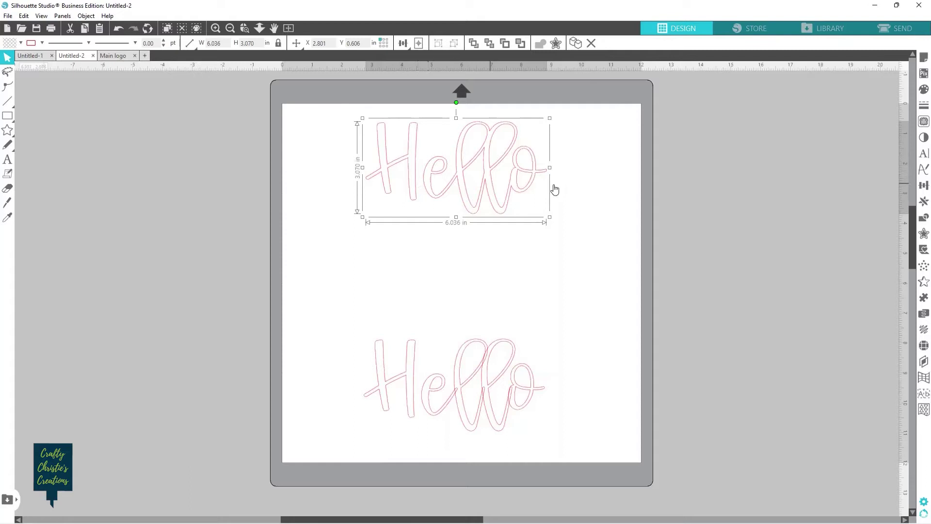
left_click(496, 285)
Step: Weld the lower Hello's overlapping letters together
left_click(466, 381)
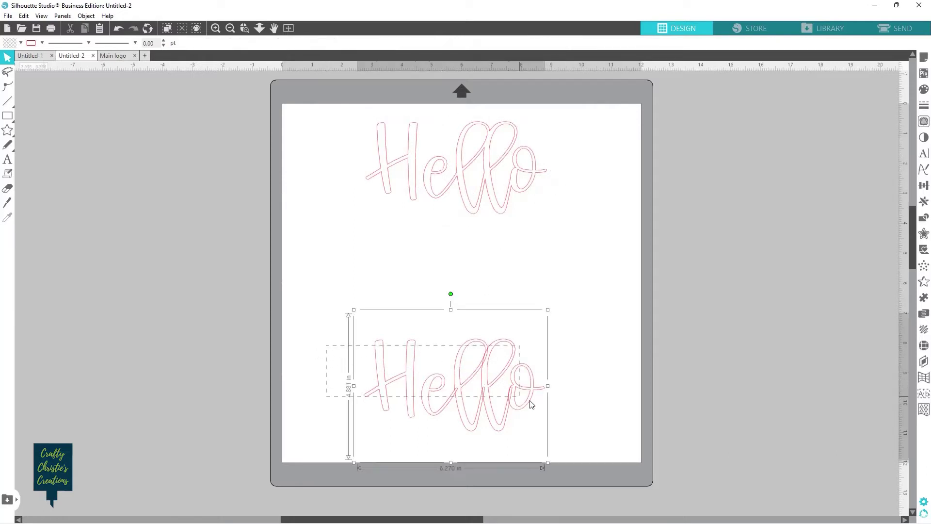
right_click(455, 390)
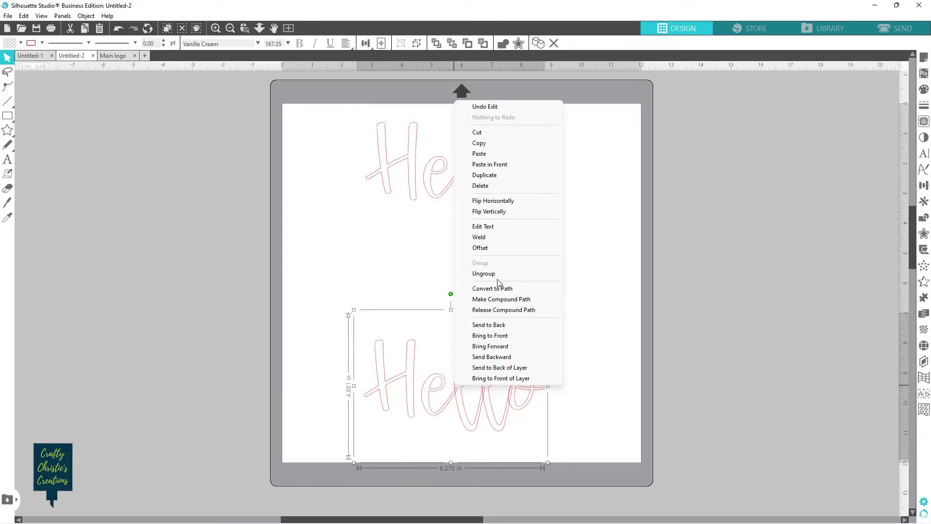
left_click(491, 238)
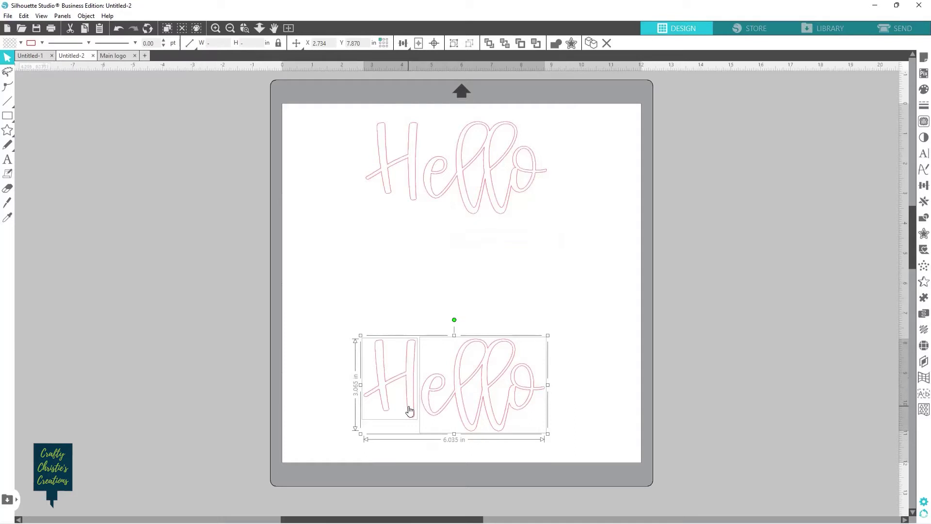
Step: Make the welded lower Hello a single compound path
right_click(447, 405)
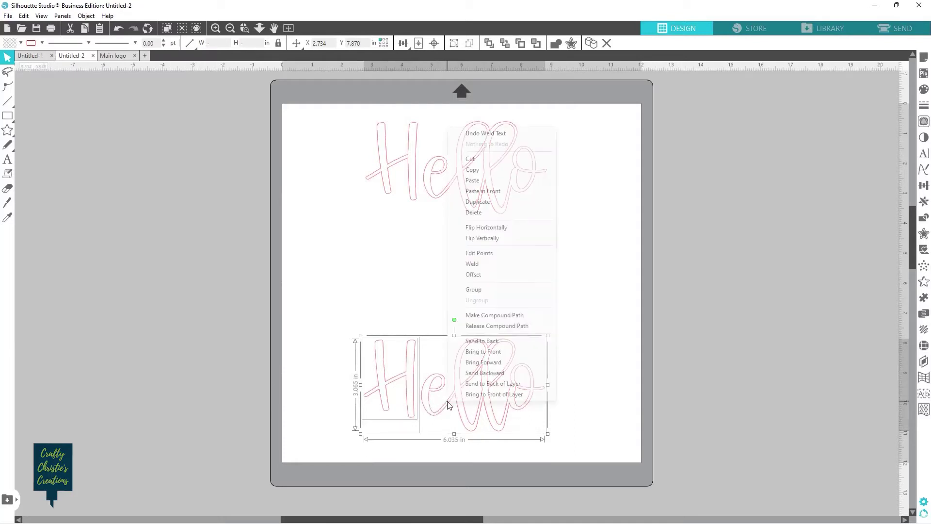
left_click(493, 315)
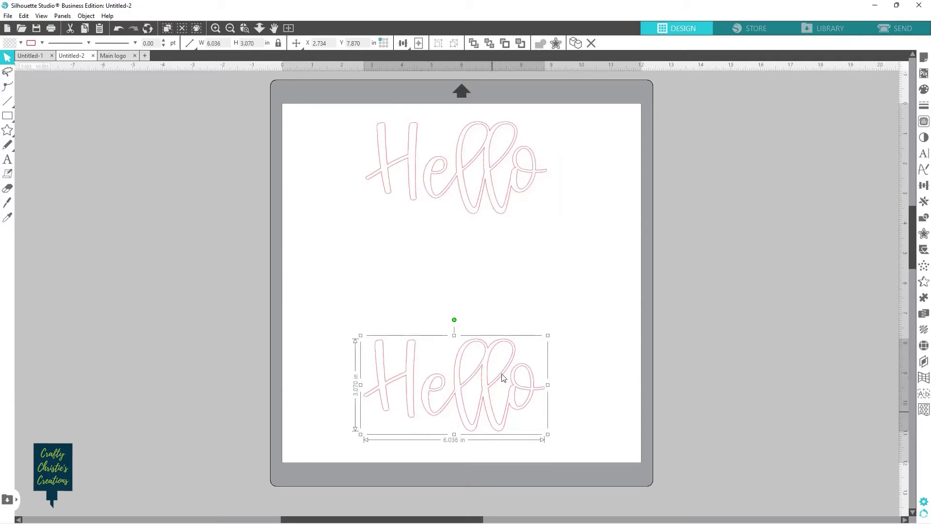
left_click(485, 250)
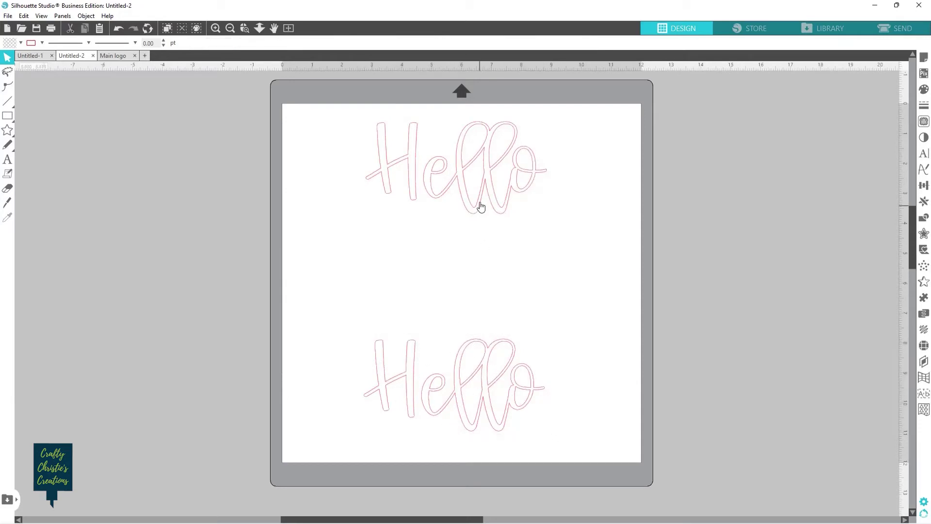
Step: Nudge the upper Hello down slightly and give it a white fill
left_click_drag(475, 208, 475, 227)
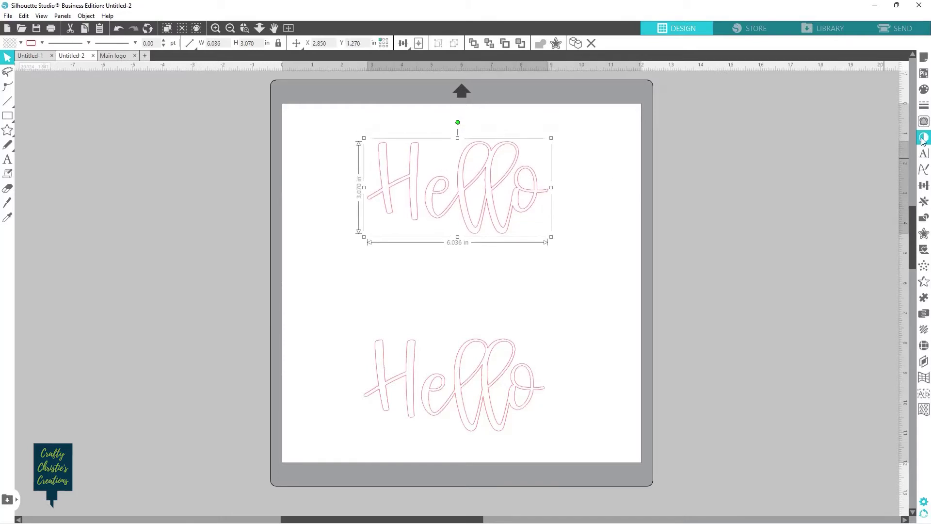
left_click(925, 234)
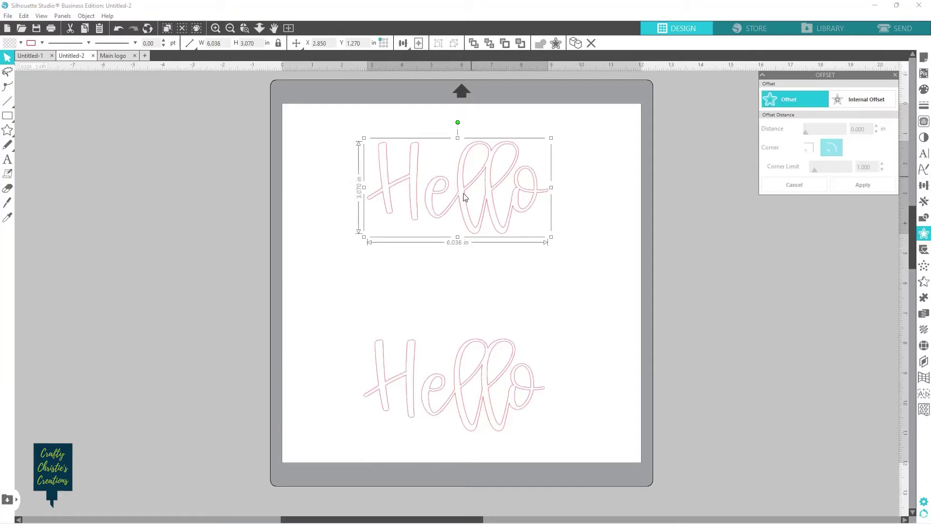
left_click(20, 43)
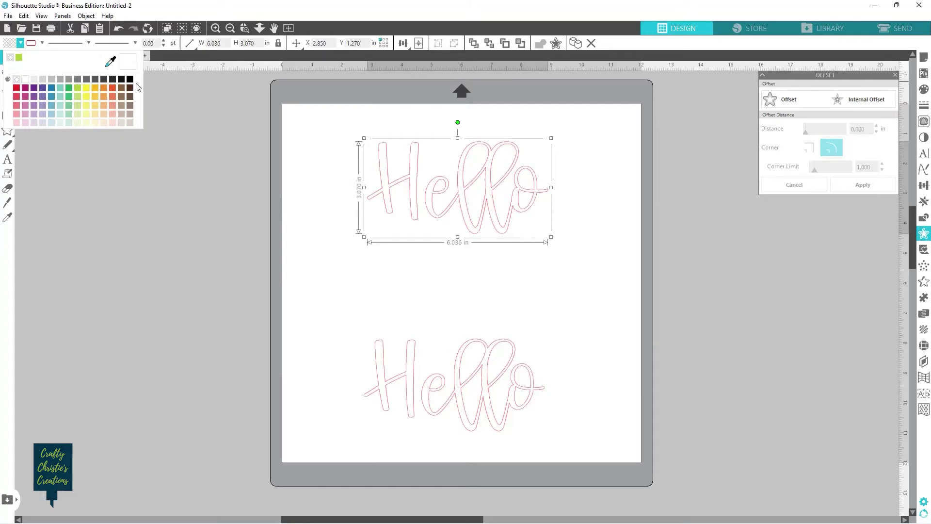
left_click(27, 80)
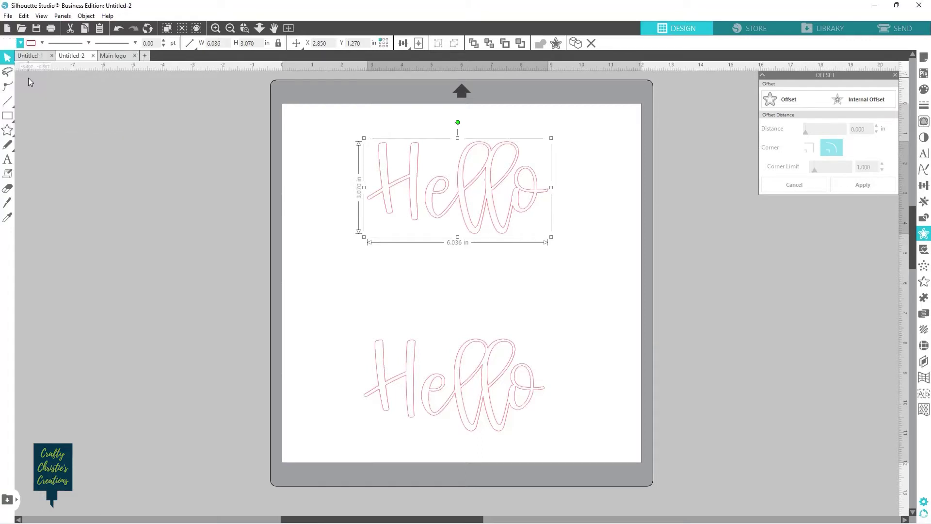
Step: Preview a 0.200 in outer offset with rounded corners around the upper Hello
left_click(790, 103)
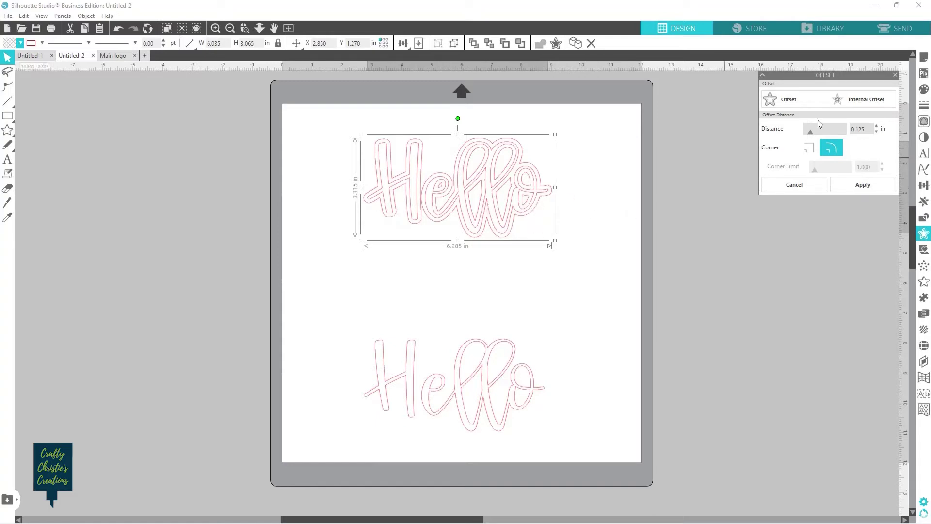
left_click(878, 127)
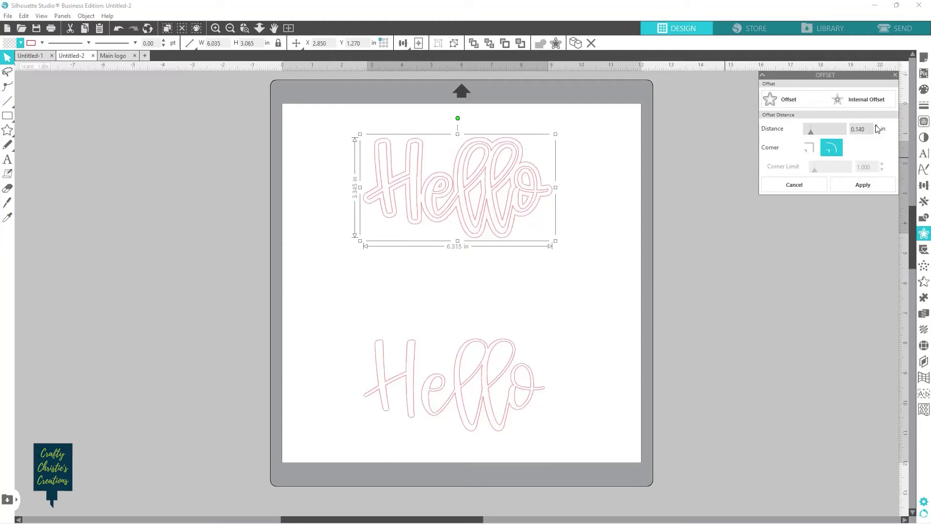
left_click(877, 127)
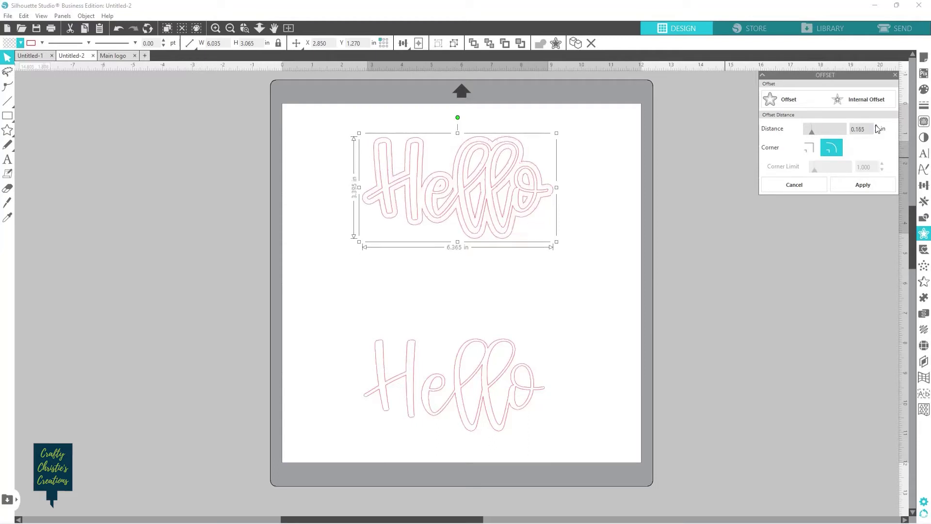
left_click(878, 127)
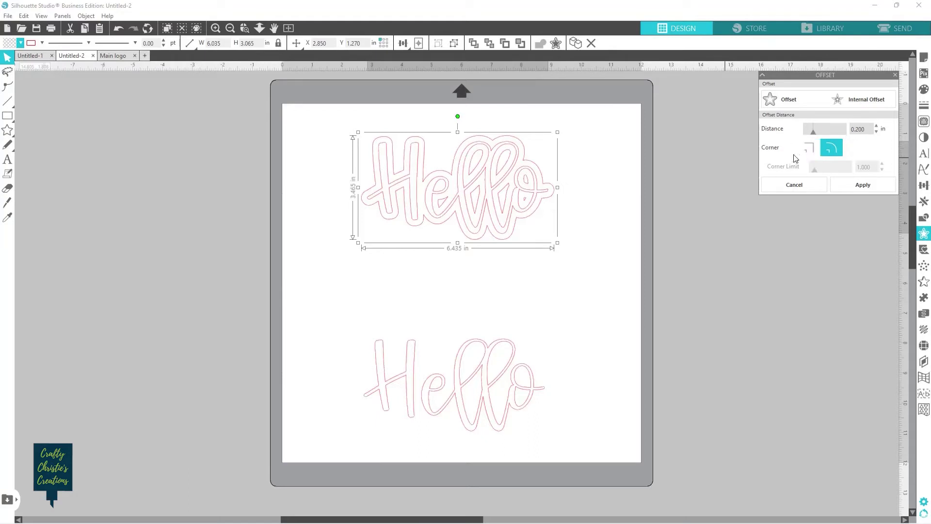
left_click(809, 149)
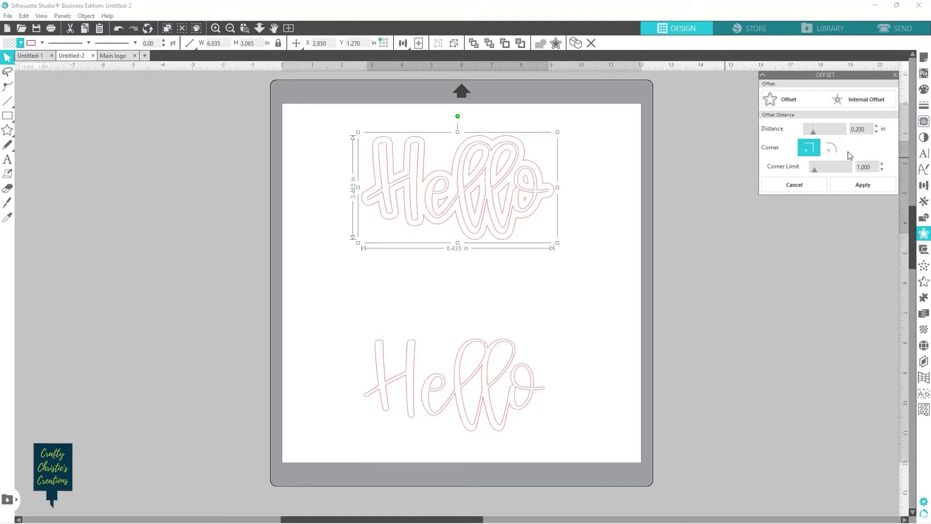
left_click(831, 147)
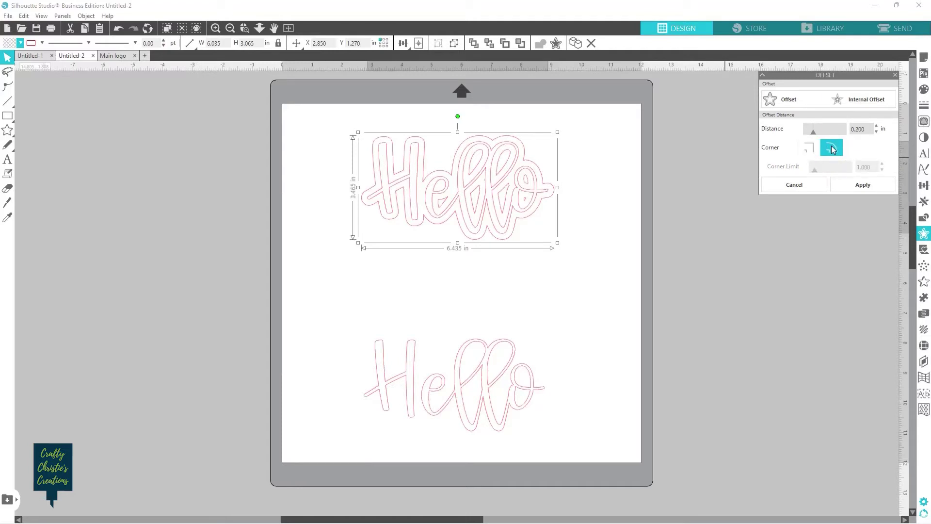
Step: Apply the offset and fill the offset shape black
left_click(863, 183)
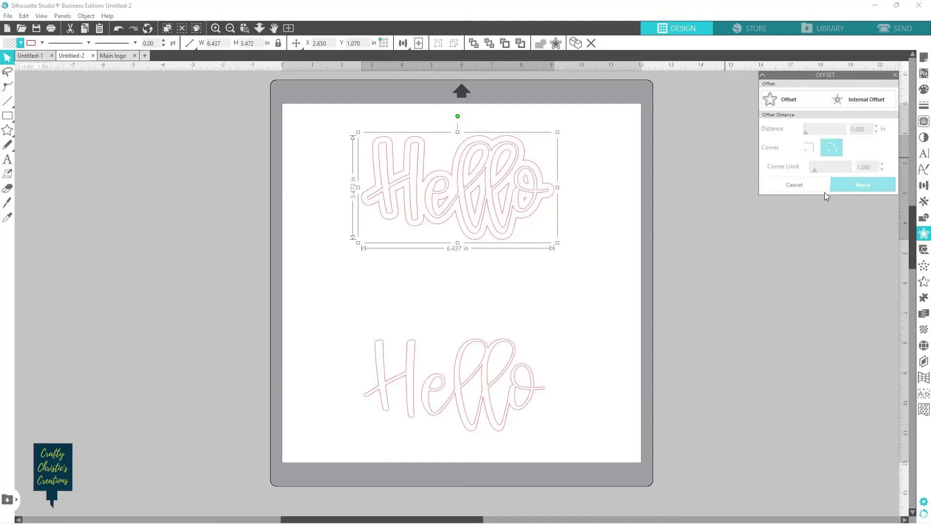
left_click(21, 42)
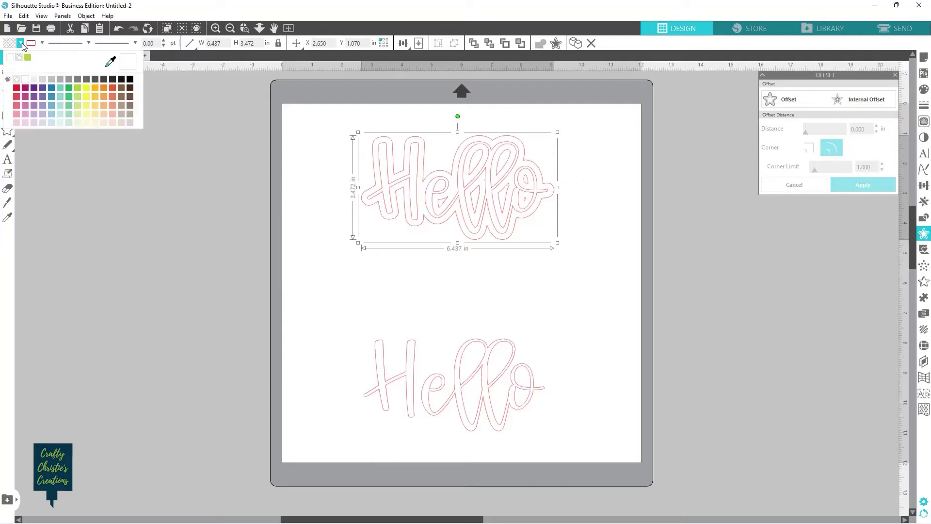
left_click(130, 79)
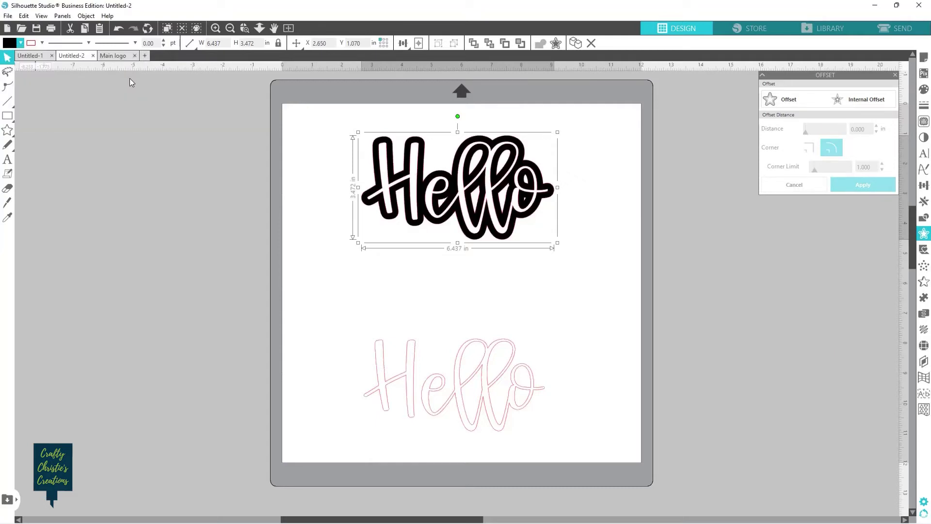
left_click(610, 279)
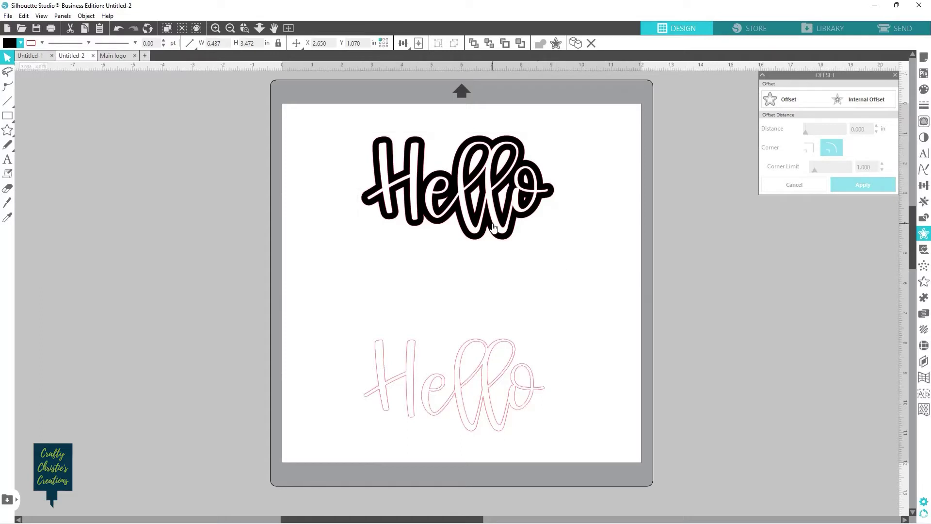
Step: Move the pink Hello beside the mat and undo the black shape's stray moves
left_click_drag(493, 226, 786, 317)
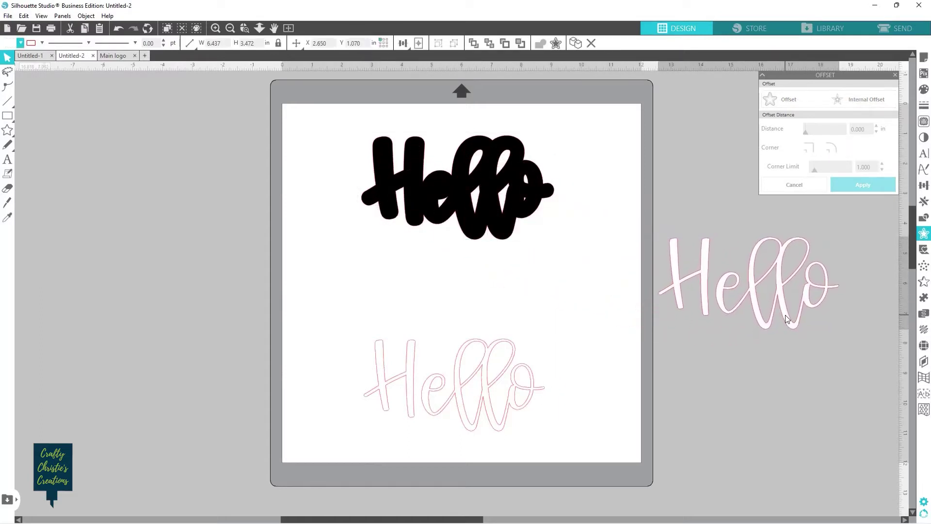
left_click(785, 318)
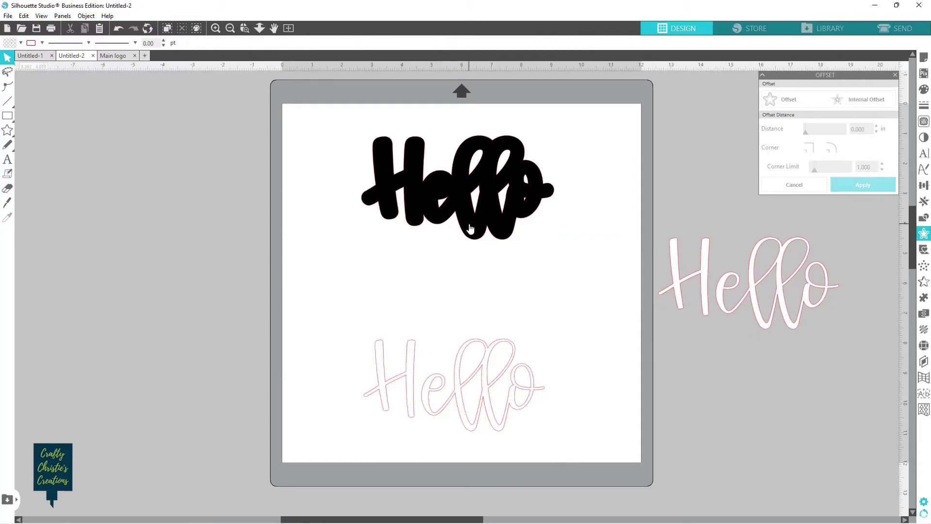
left_click_drag(470, 228, 449, 222)
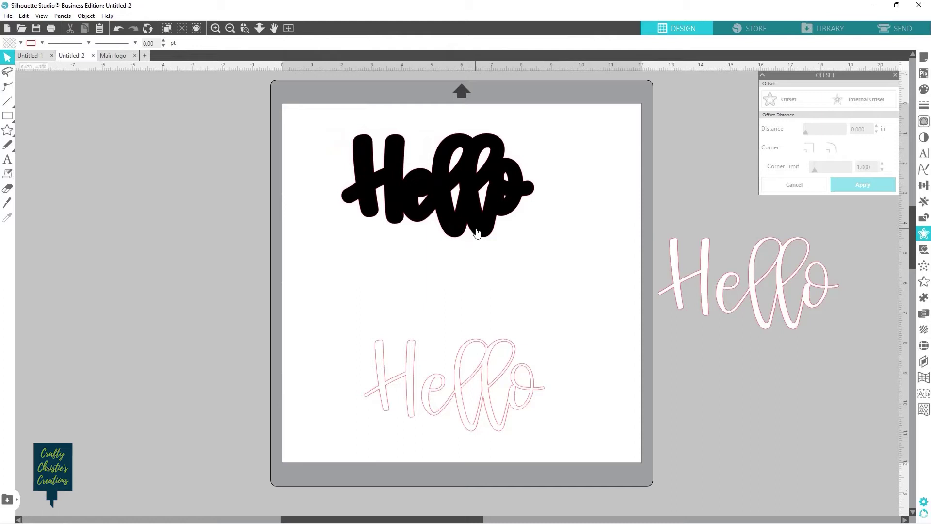
key("ctrl+z")
key("ctrl+z")
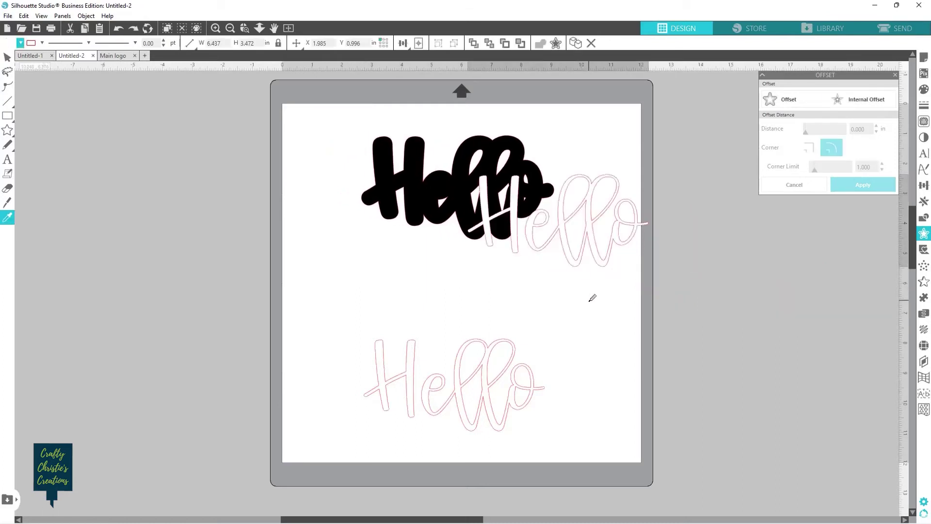
key("ctrl+z")
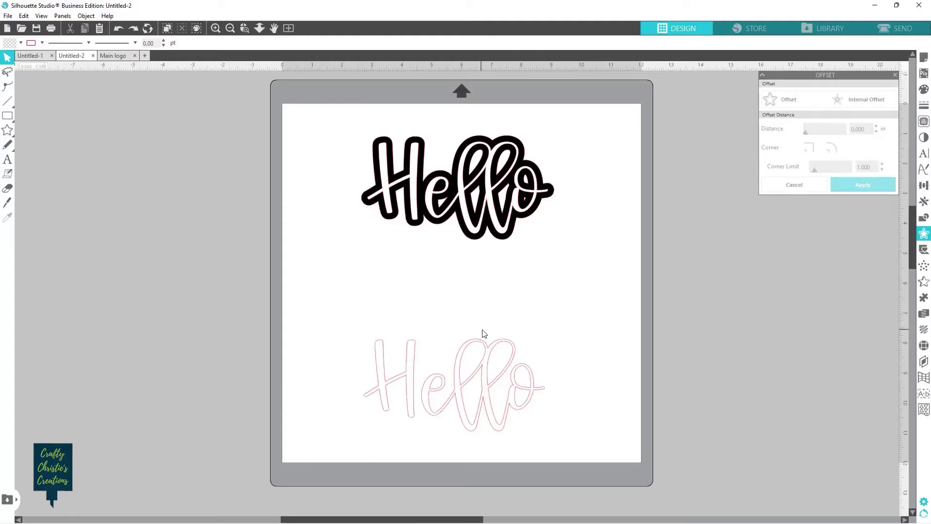
Step: Preview a 0.030 in internal offset on the lower pink outline Hello
left_click(485, 390)
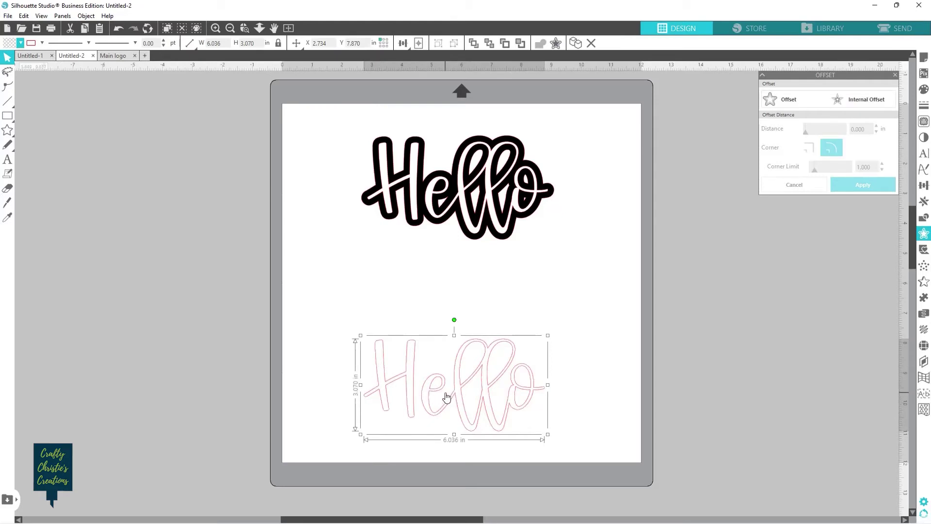
left_click(861, 100)
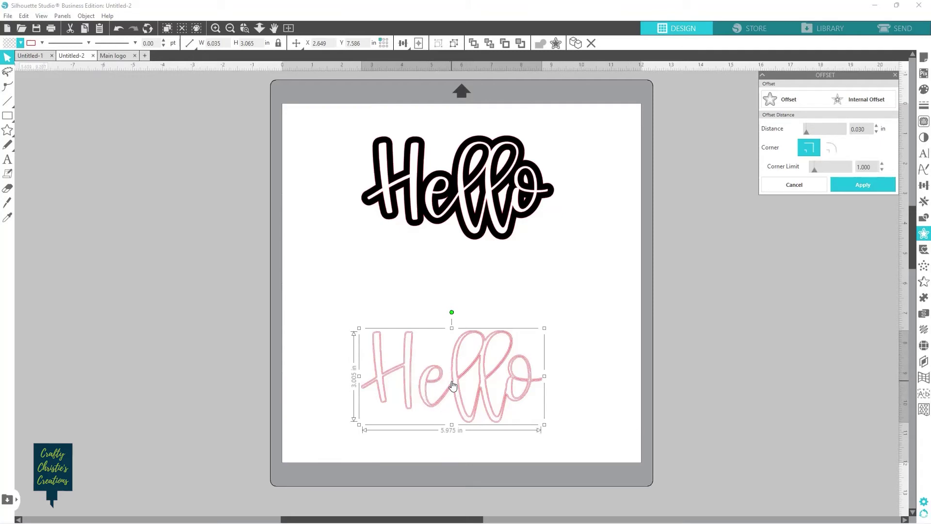
Step: Combine all parts of the lower Hello into one compound path
right_click(456, 383)
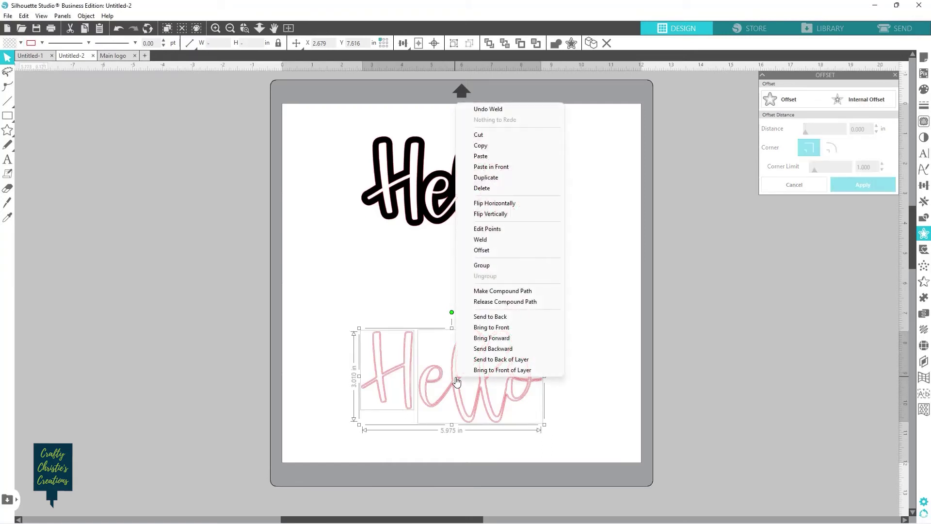
left_click(503, 291)
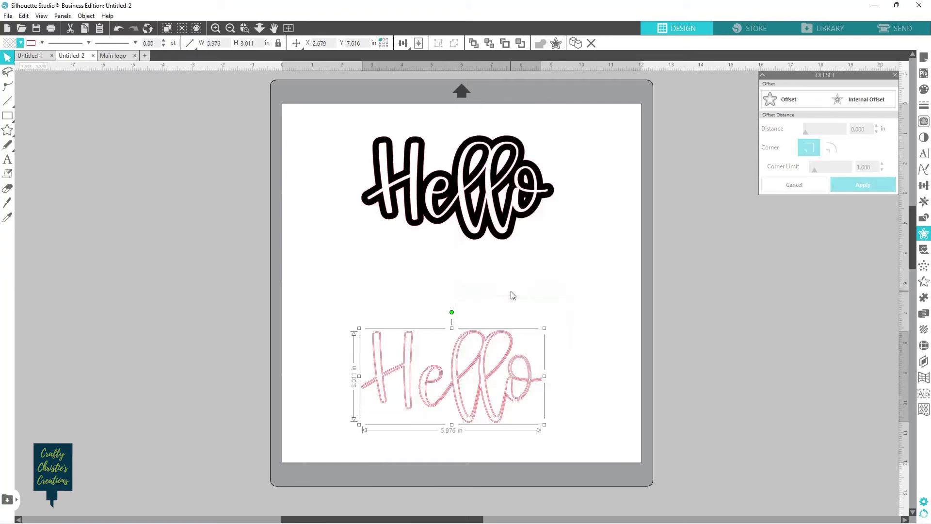
left_click_drag(313, 312, 633, 415)
right_click(500, 382)
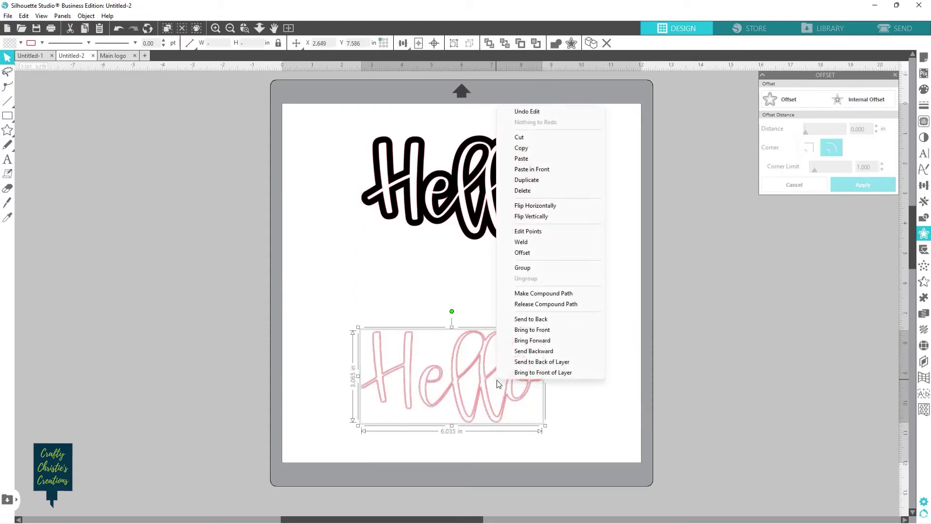
left_click(542, 294)
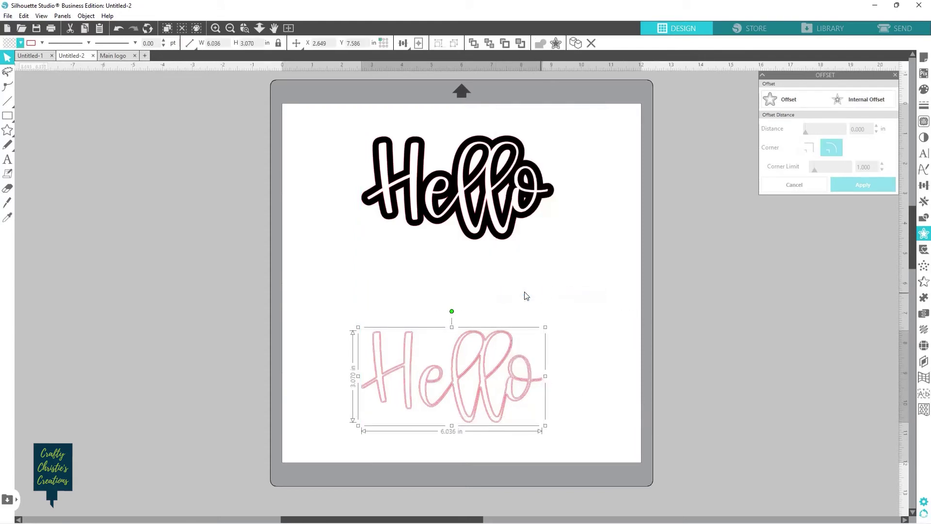
Step: Try a magenta fill on the lower Hello, then restore it to no fill
left_click(20, 43)
left_click(27, 89)
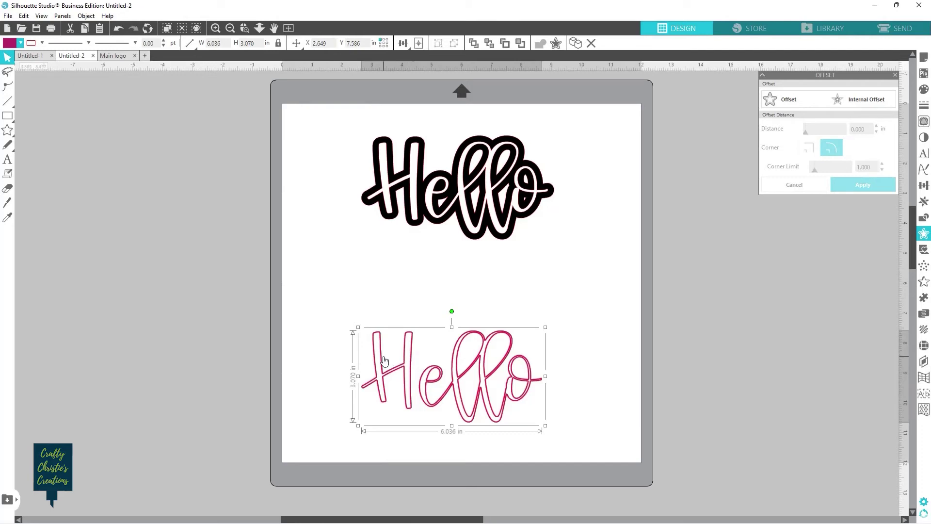
key("shift+i")
left_click(410, 394)
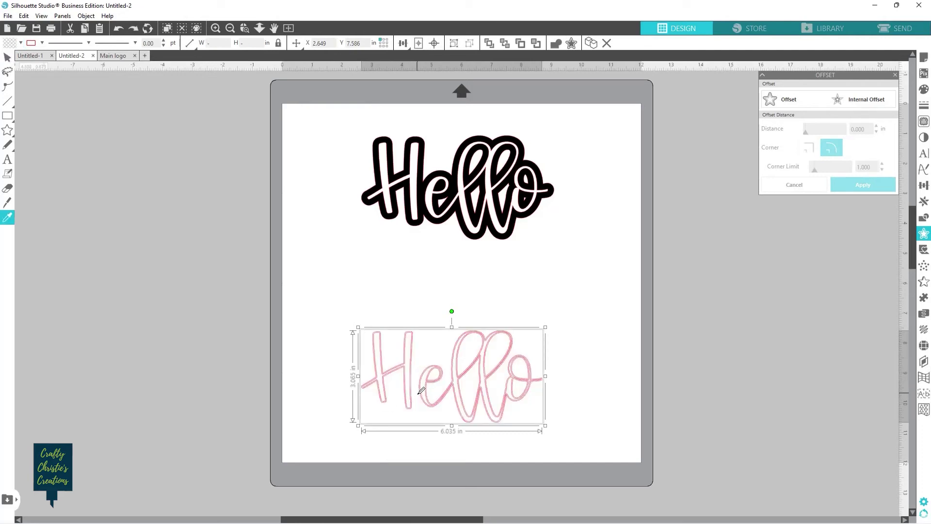
key("Escape")
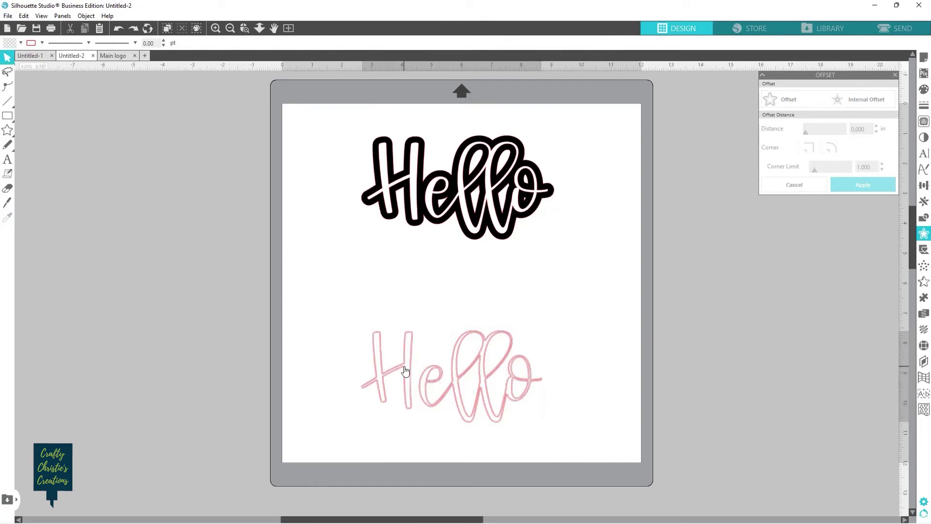
Step: Apply two successive 0.030 in internal offsets inside the lower Hello
left_click(427, 381)
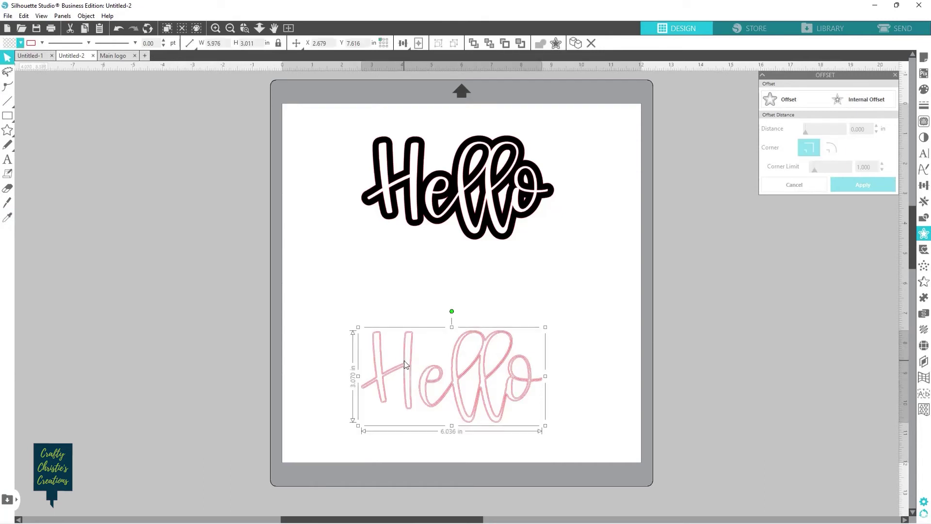
left_click(870, 99)
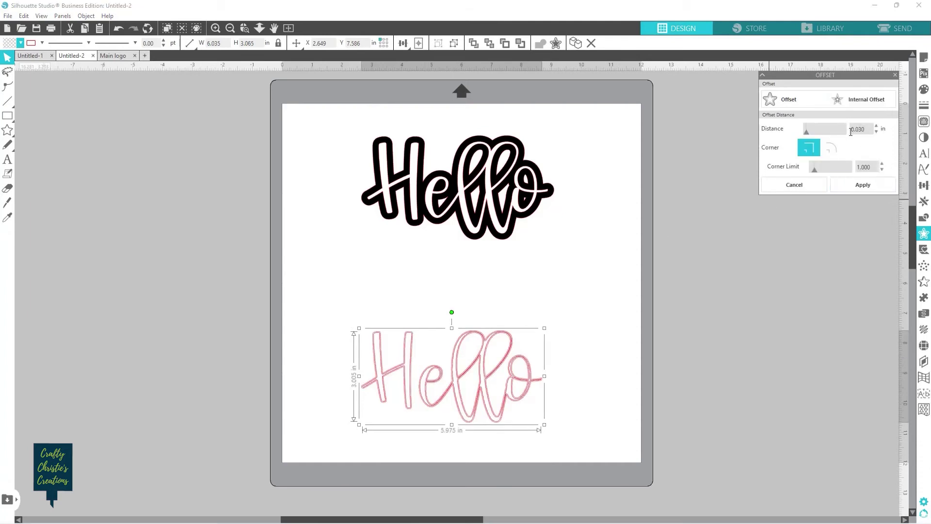
left_click(857, 185)
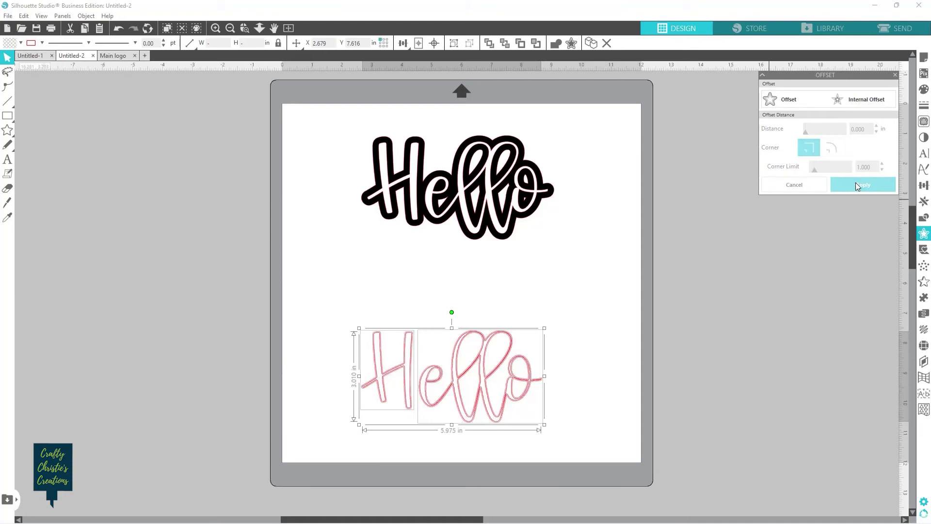
left_click(871, 96)
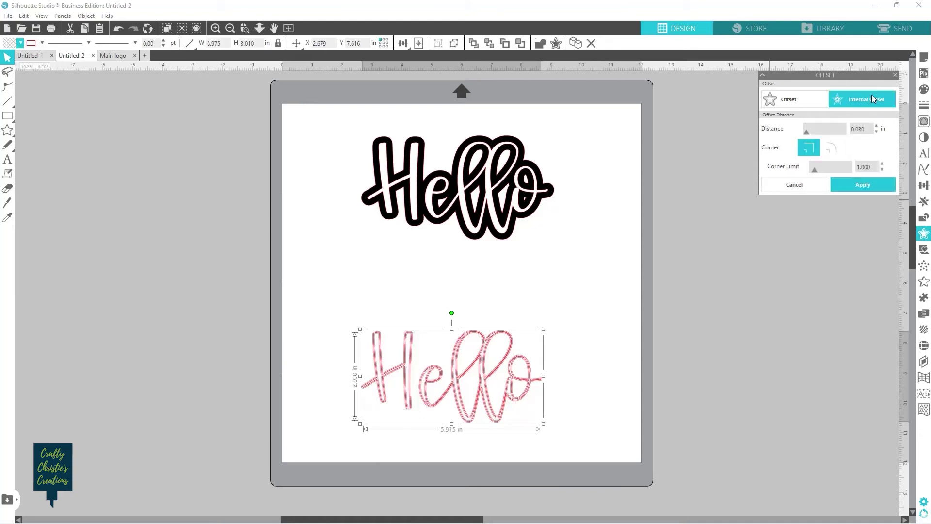
left_click(864, 186)
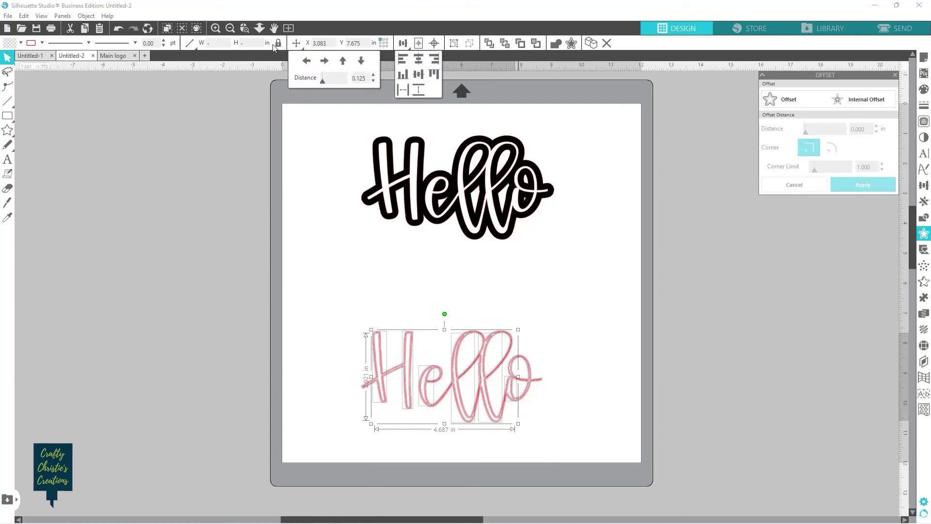
Step: Zoom in on the lower Hello and apply three more 0.030 in internal offsets
left_click(245, 30)
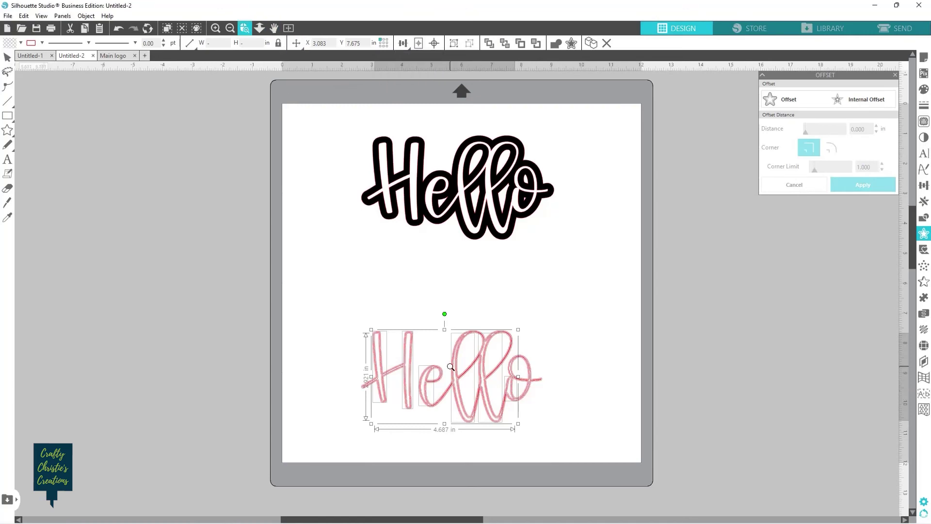
left_click(438, 375)
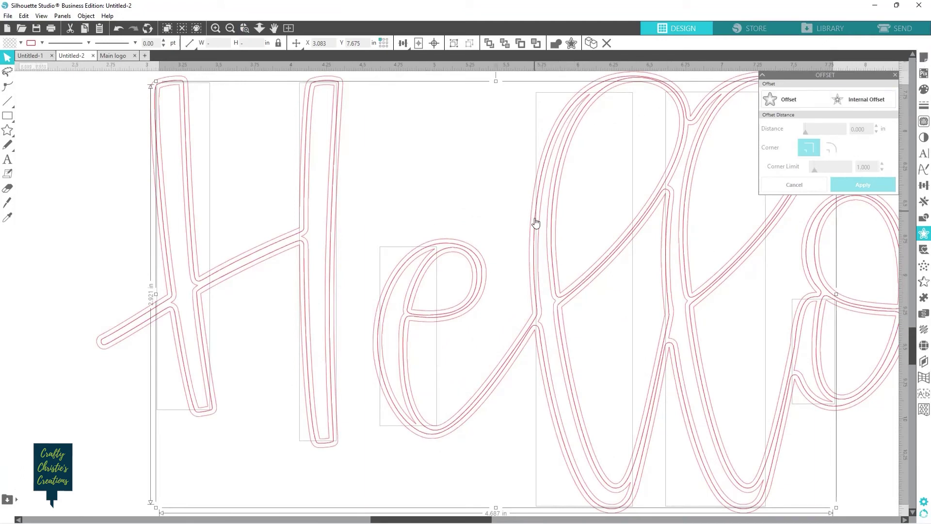
left_click(864, 101)
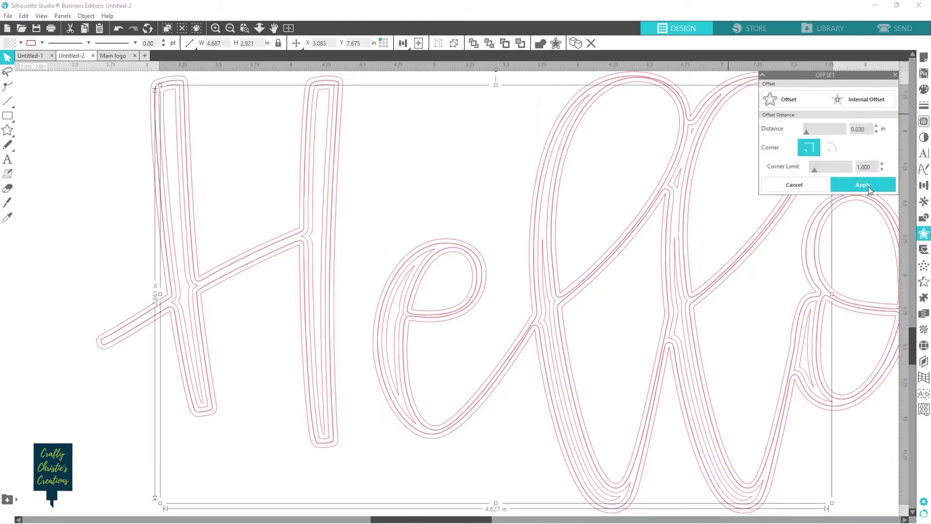
left_click(868, 186)
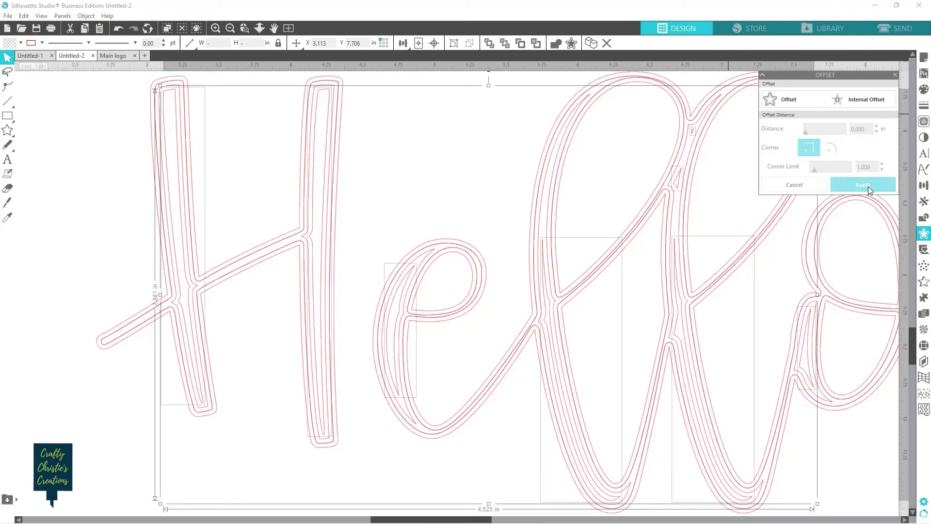
left_click(860, 100)
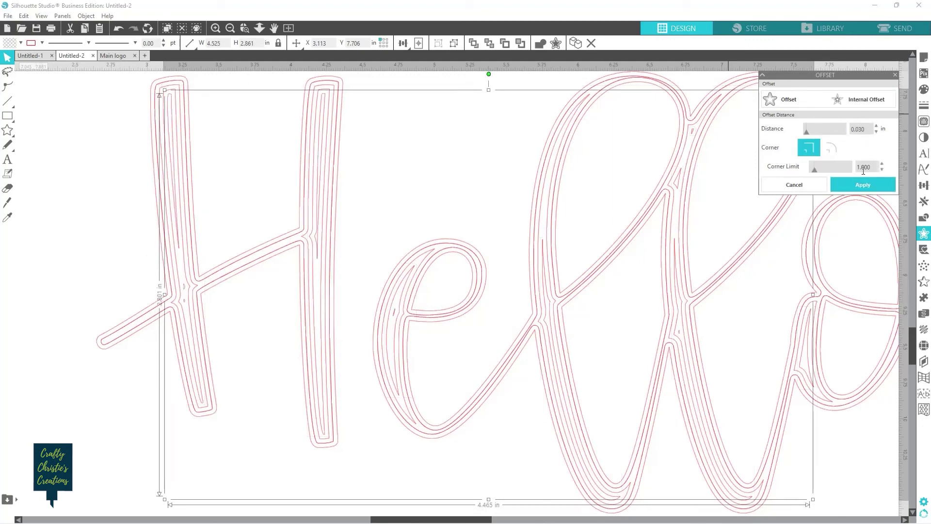
left_click(862, 185)
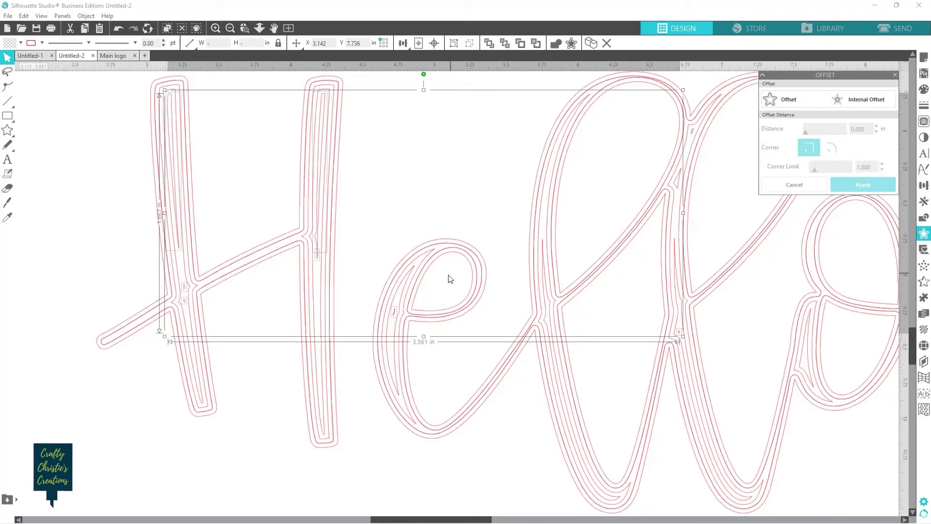
left_click(874, 99)
left_click(875, 185)
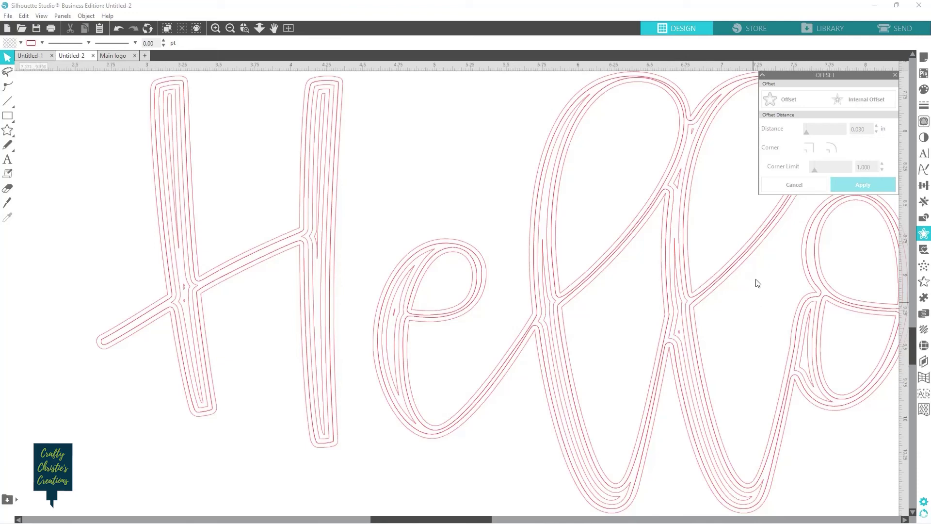
Step: Close the Offset panel
left_click(896, 76)
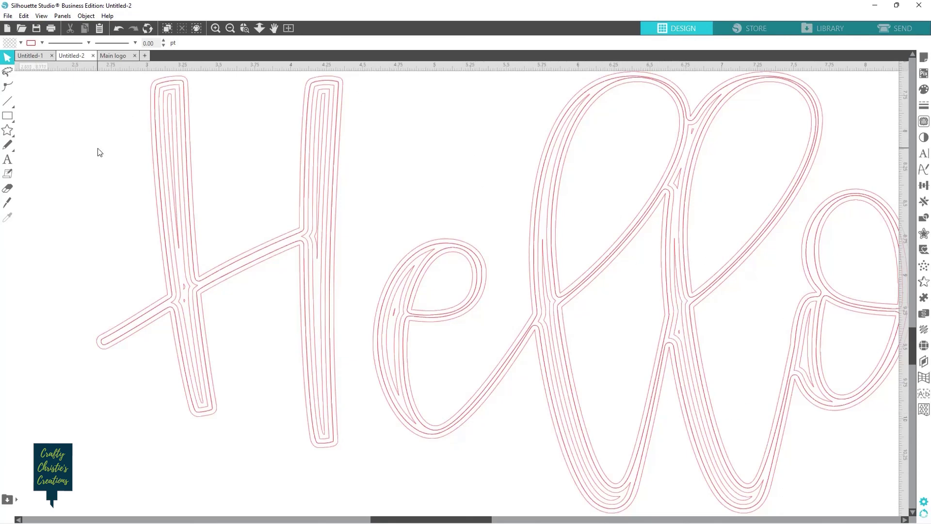
Step: Zoom out to view the full mat with the black-shadowed Hello above the pink concentric-line Hello
scroll(100, 153, "down", 5)
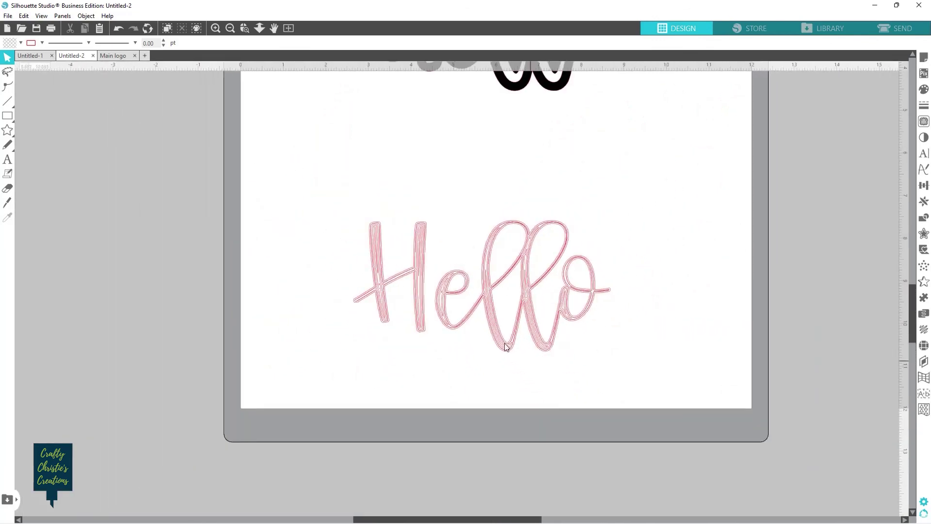
scroll(640, 237, "up", 5)
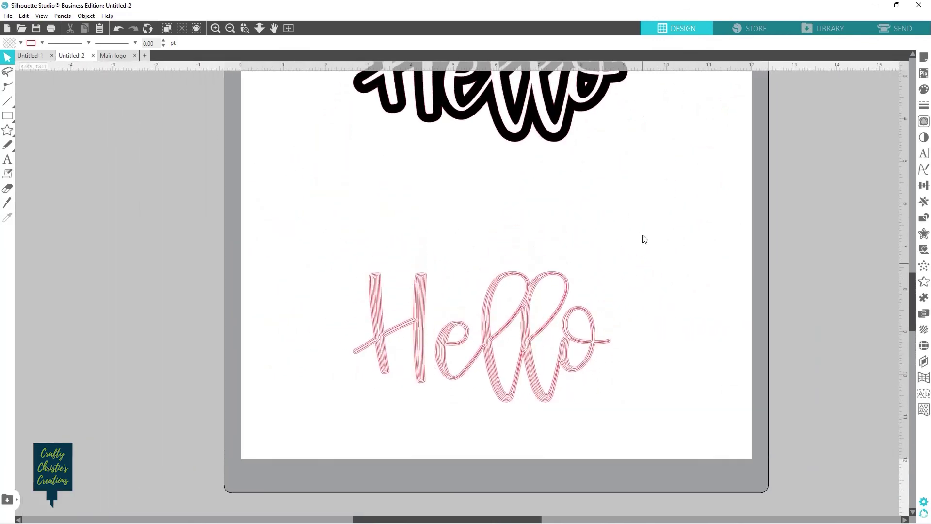
scroll(647, 241, "down", 3)
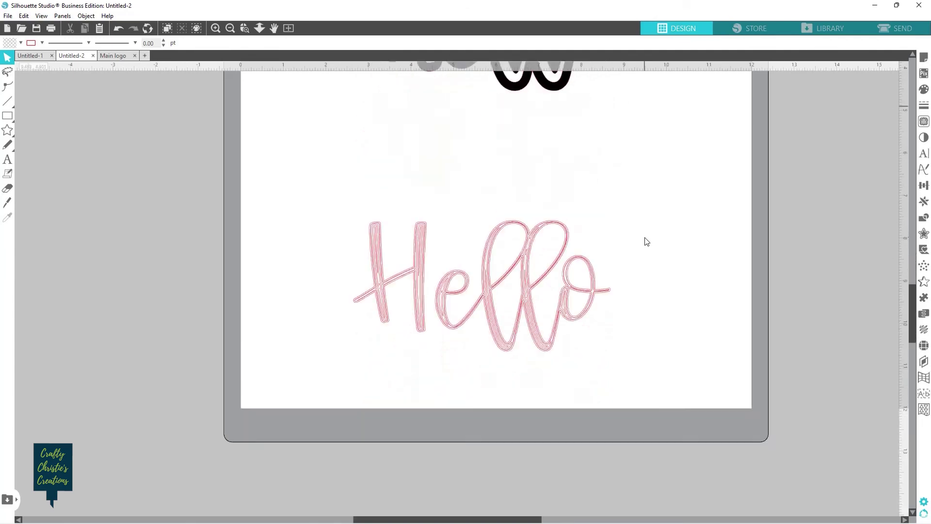
scroll(646, 241, "down", 3)
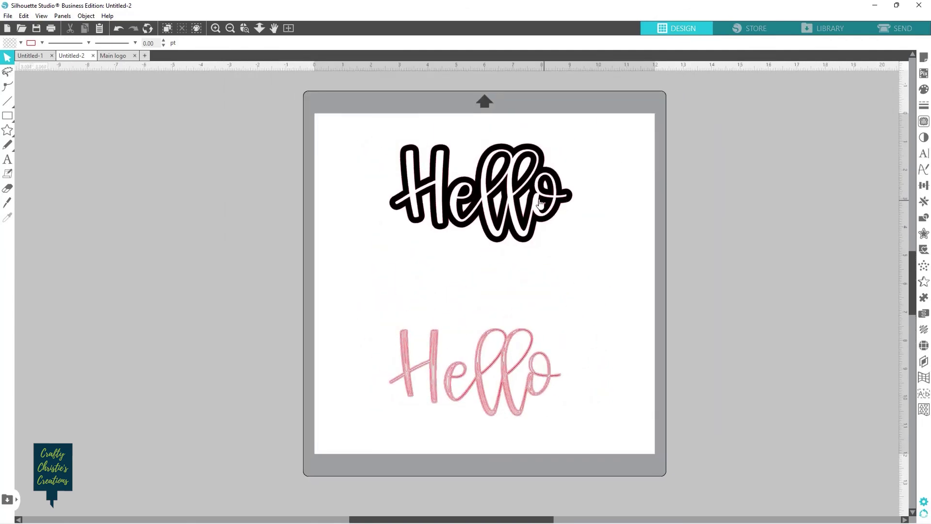